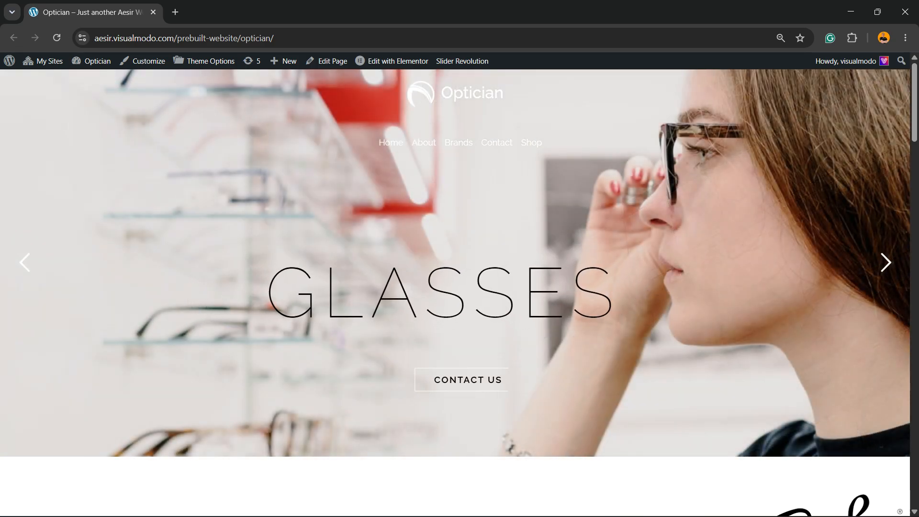
Step: Open the admin Dashboard in a new tab and move that tab to the first position
key("F5")
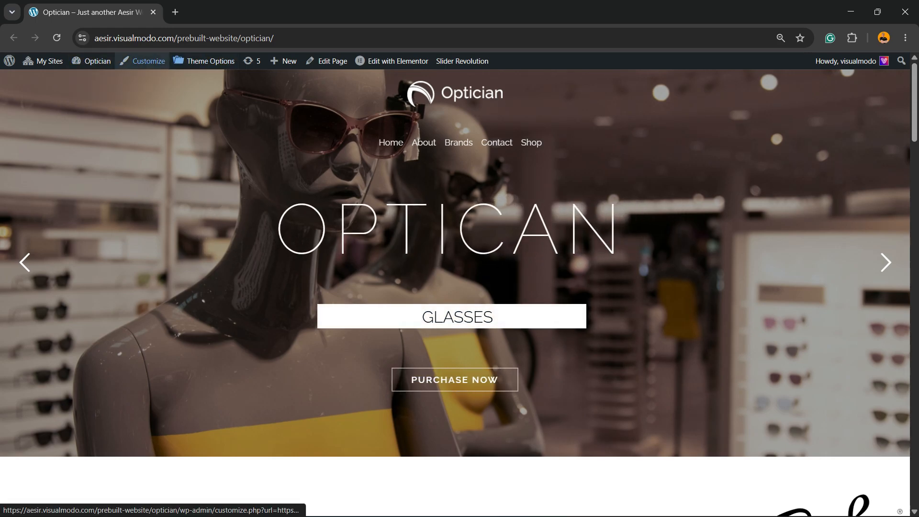
mouse_move(91, 61)
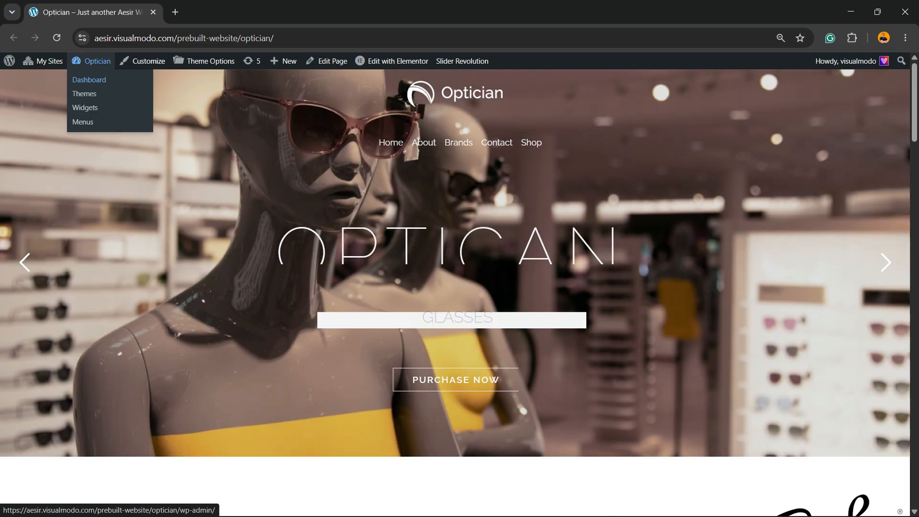
right_click(95, 81)
left_click(154, 97)
left_click(211, 13)
left_click_drag(198, 12, 73, 12)
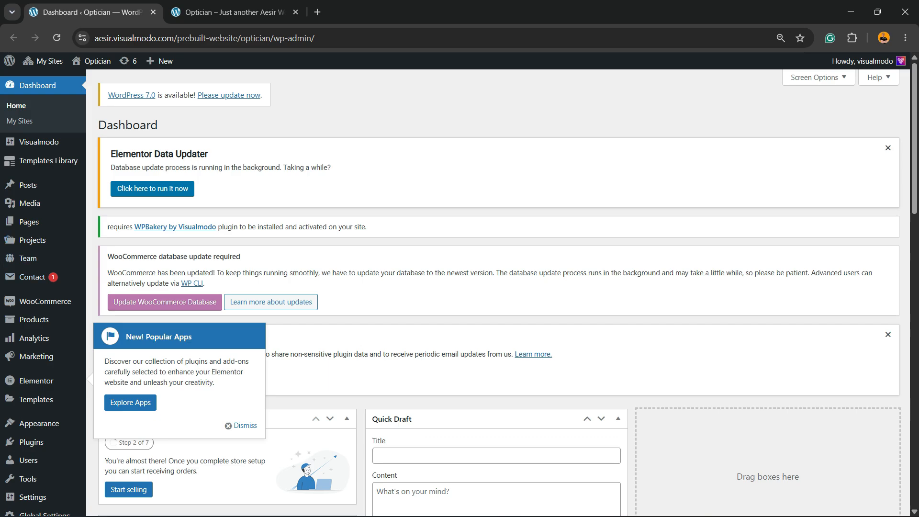
Step: Go to the Slider Revolution plugin page from the sidebar and reset the page zoom
scroll(29, 282, "down", 5)
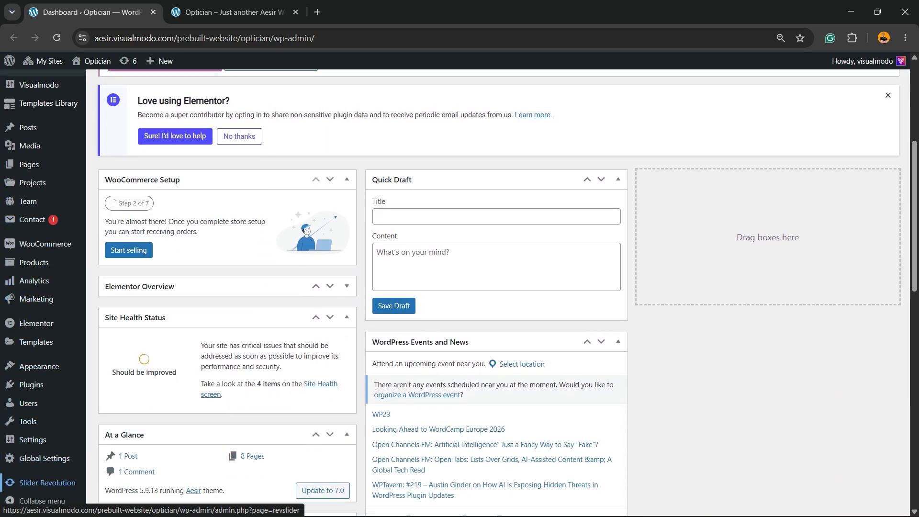
left_click(46, 482)
key("ctrl+plus")
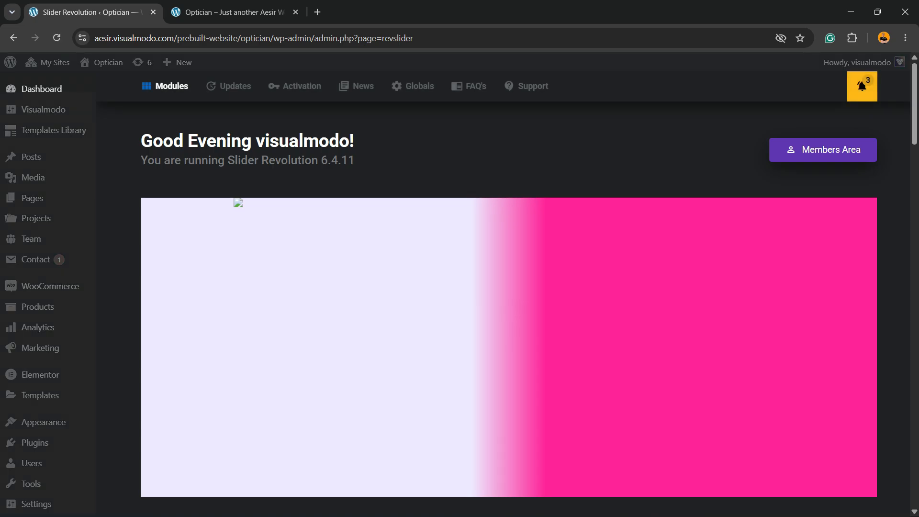
Step: Open the Home module card in the editor using its pencil (Open in Editor) button
scroll(220, 239, "down", 7)
mouse_move(220, 406)
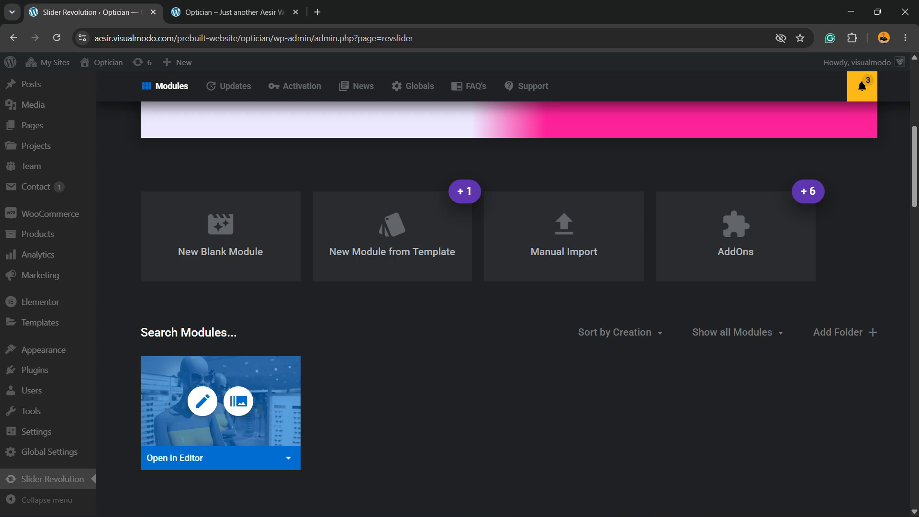
left_click(202, 401)
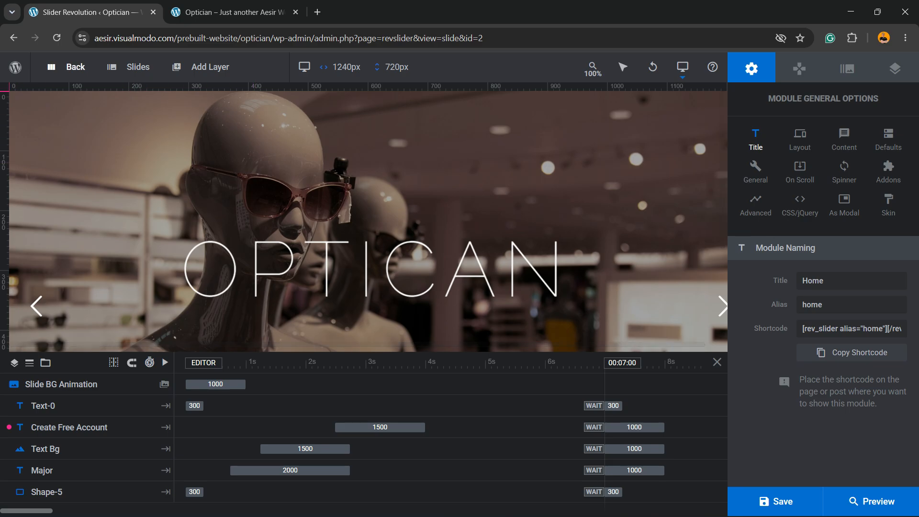
Step: Delete #3 Slide from the Slides list and confirm with Yes, Delete Slide
mouse_move(133, 68)
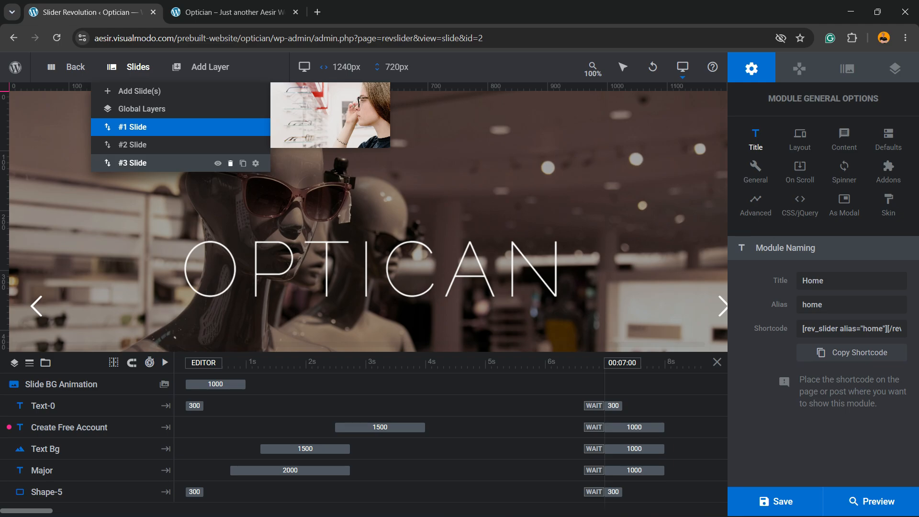
left_click(230, 163)
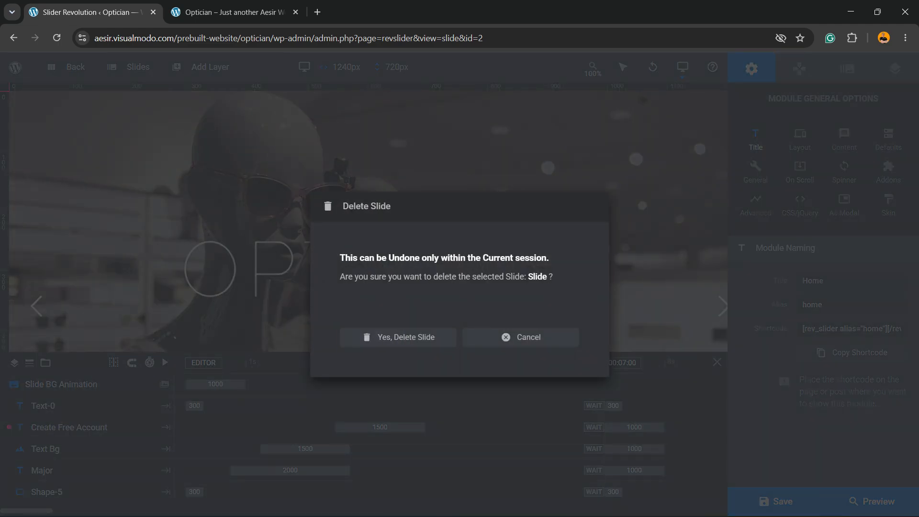
left_click(397, 337)
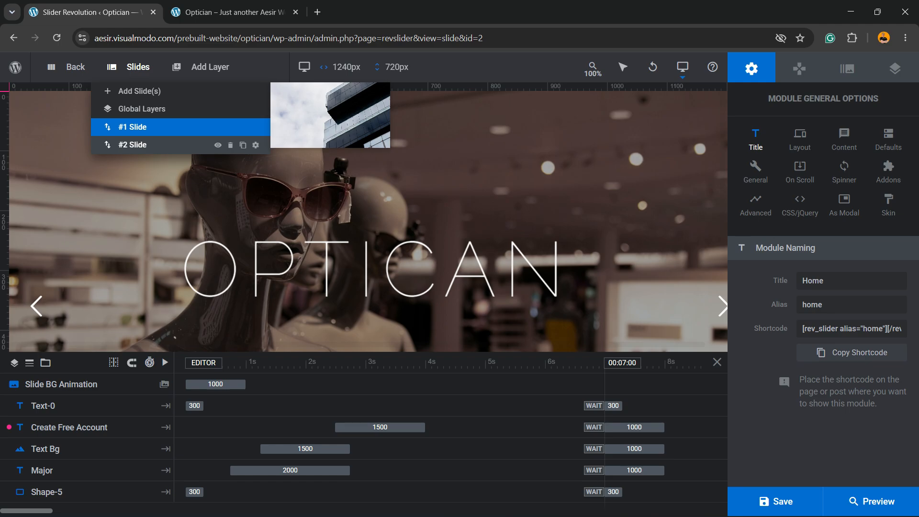
Step: Duplicate #2 Slide (GLASSES / SINCE 1990 / BUY NOW) and select the GLASSES headline on the copy
left_click(132, 145)
scroll(320, 235, "down", 4)
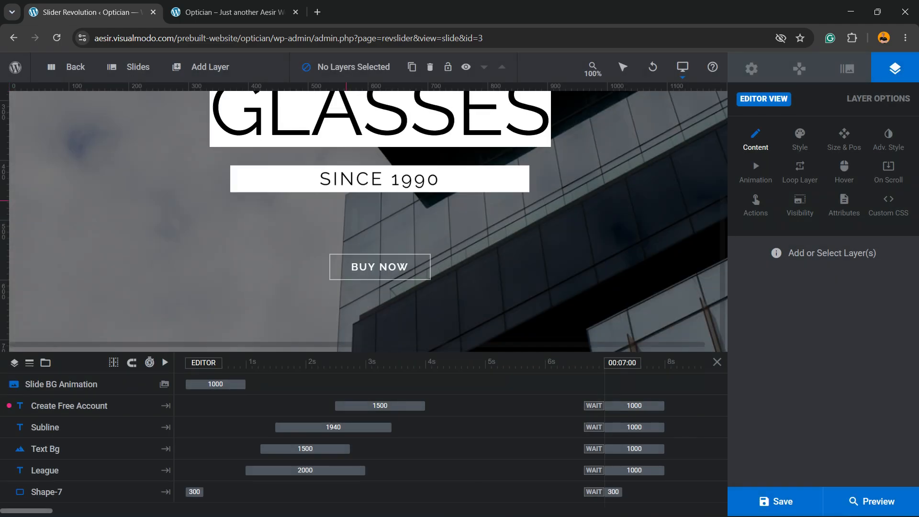
scroll(320, 235, "up", 4)
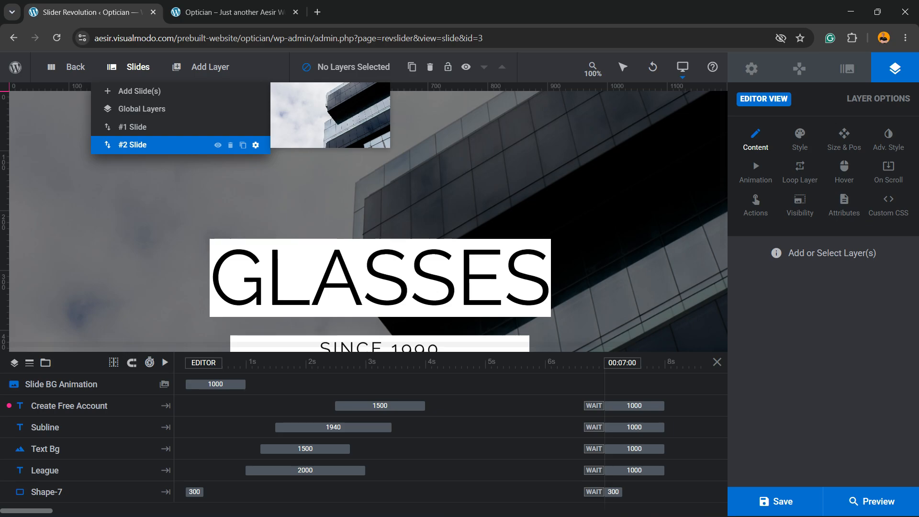
left_click(242, 146)
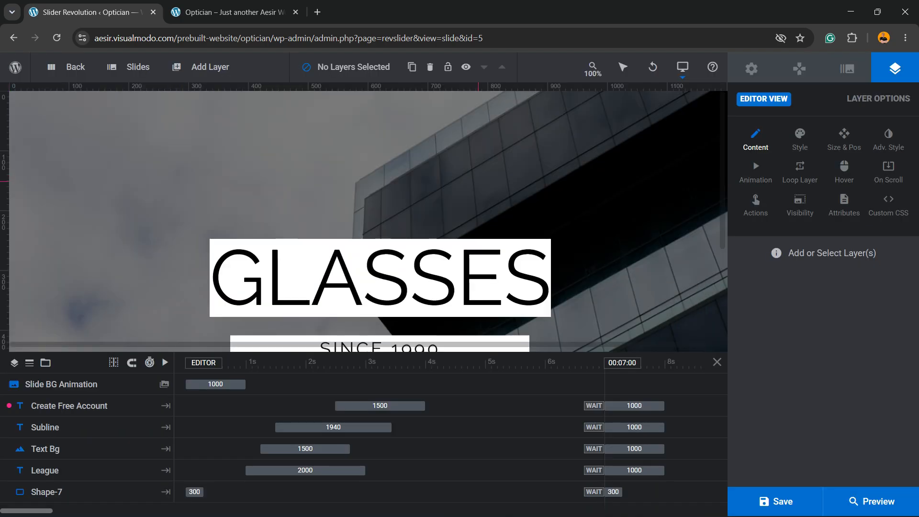
scroll(364, 167, "down", 3)
left_click(549, 194)
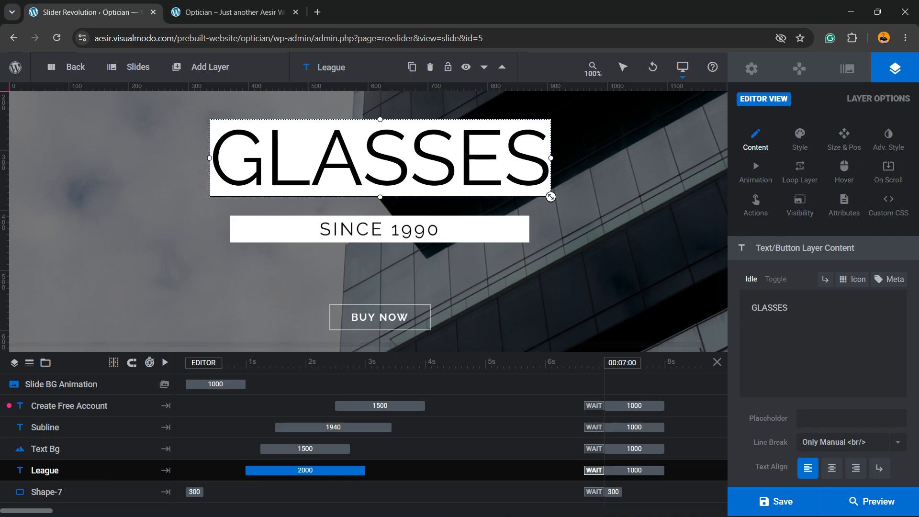
Step: Change the GLASSES headline text to AESIR
double_click(550, 196)
type("AESOR")
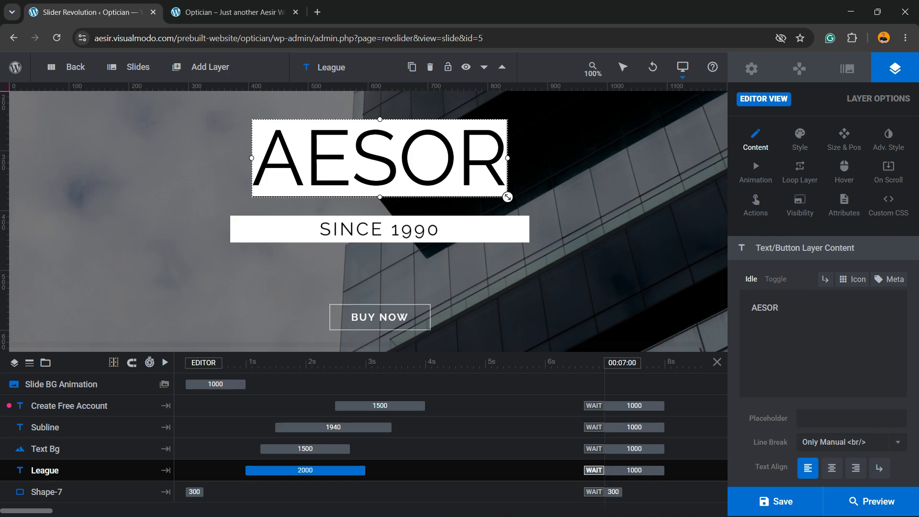
left_click_drag(772, 308, 766, 308)
type("I")
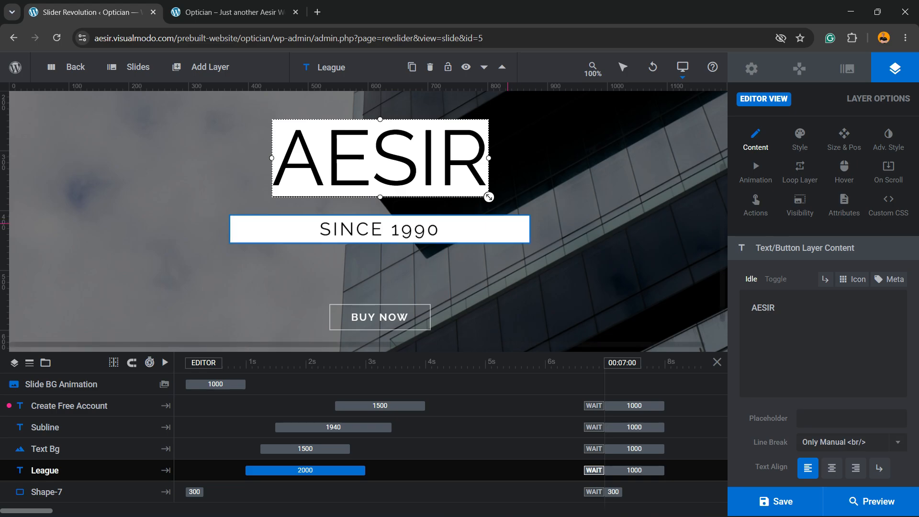
Step: Select the SINCE 1990 subline layer and retype its text as WORDPRESS THEME
left_click(400, 228)
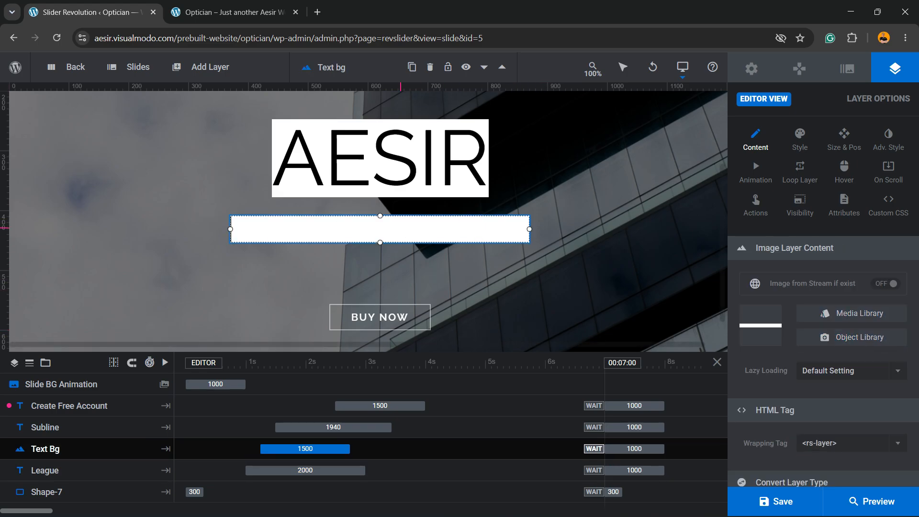
left_click(560, 255)
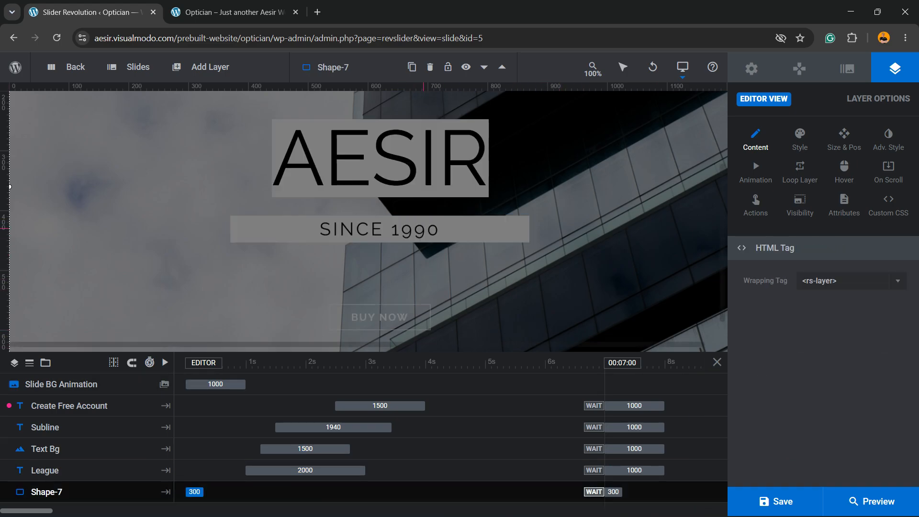
left_click(97, 450)
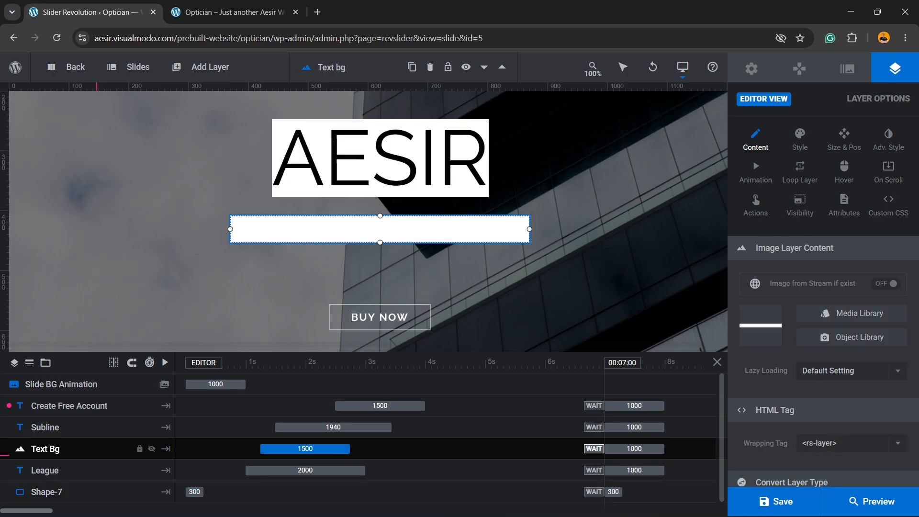
left_click(72, 470)
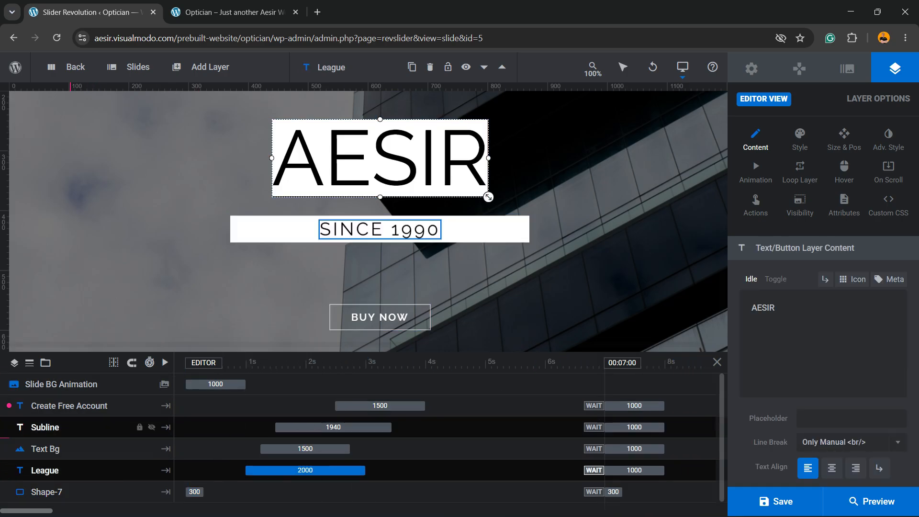
left_click(72, 427)
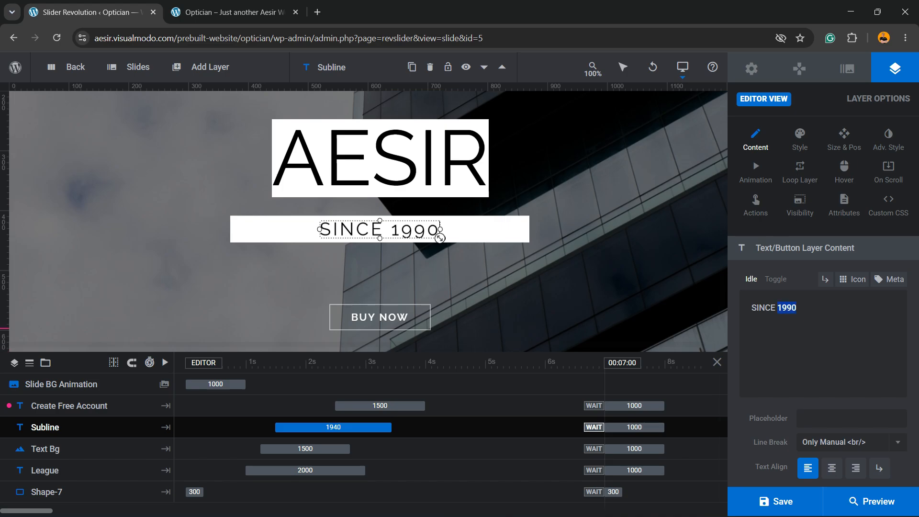
triple_click(787, 308)
type("Wo")
key("BackSpace")
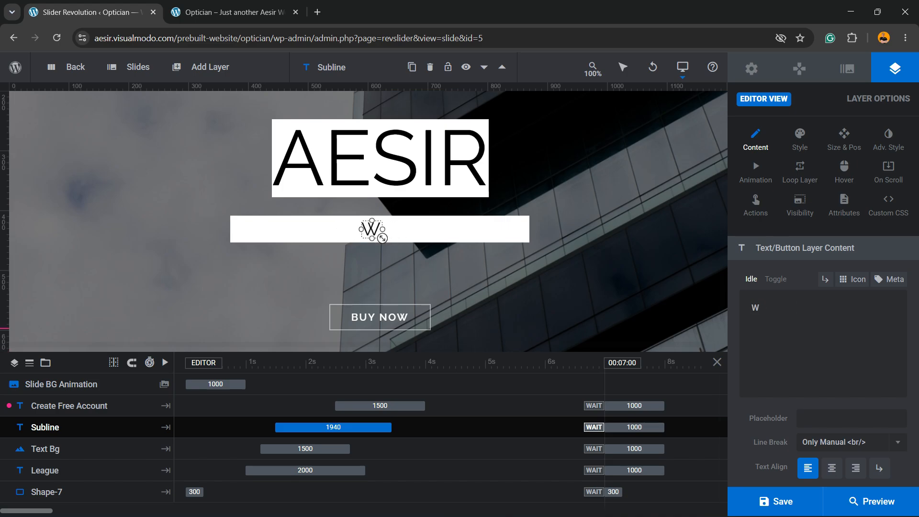
type("or")
key("BackSpace")
key("BackSpace")
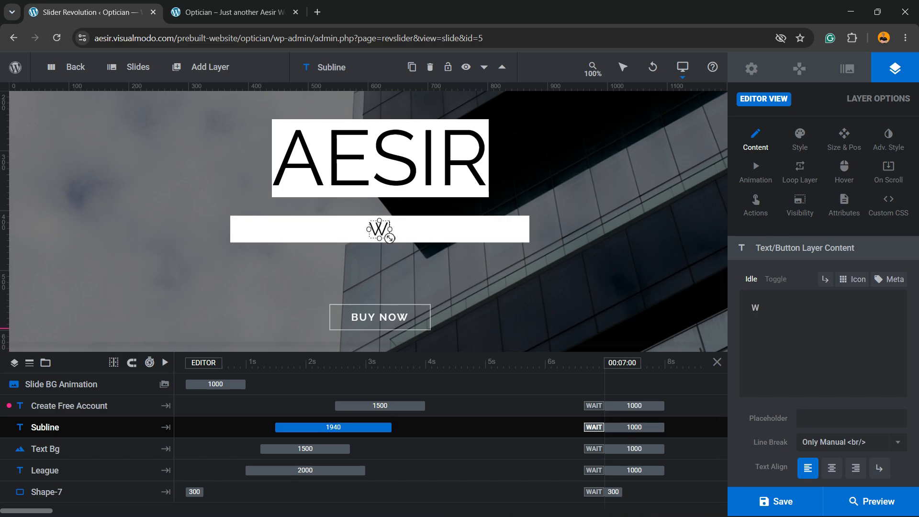
type("ORDPRESS ")
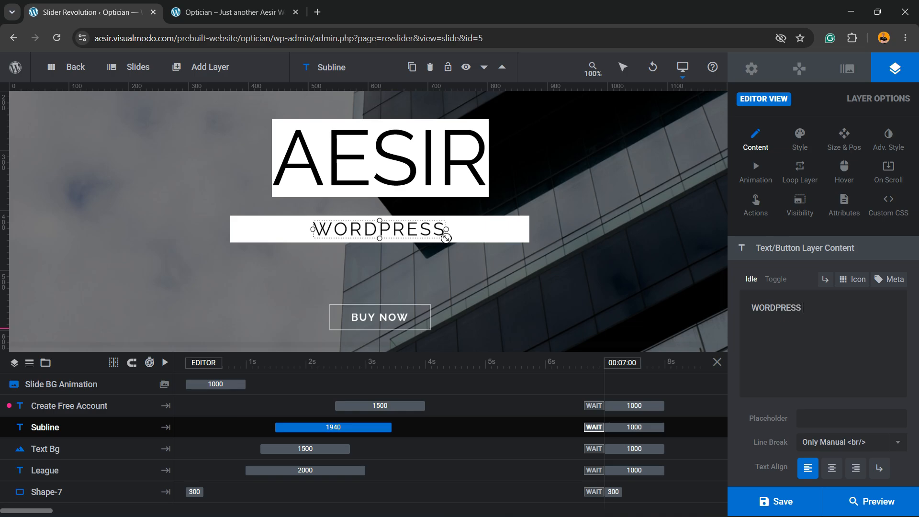
type("THEME")
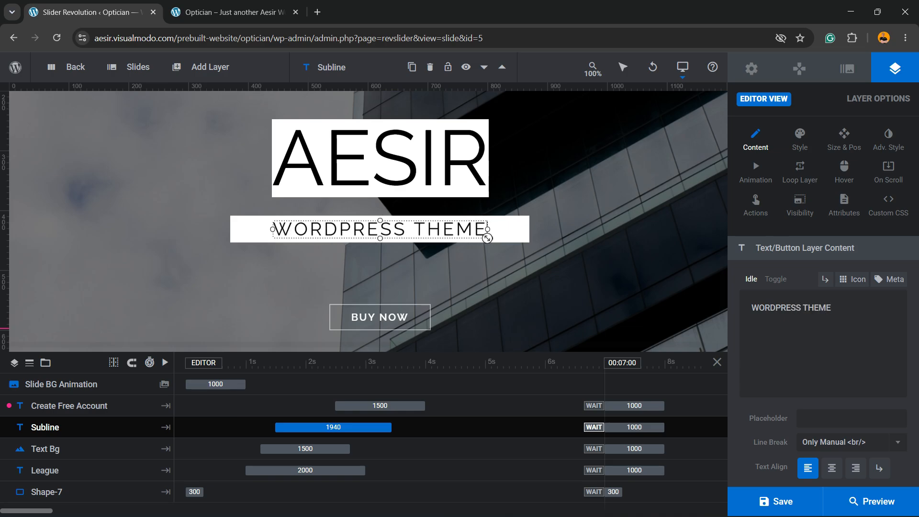
left_click(429, 329)
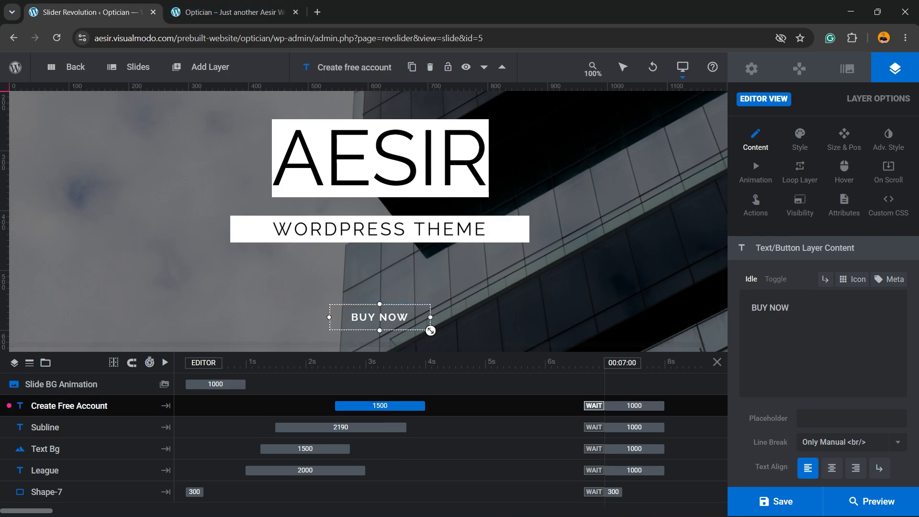
Step: Open the front end's Shop link in a new tab, copy its URL, and return to the editor tab
key("ctrl+Tab")
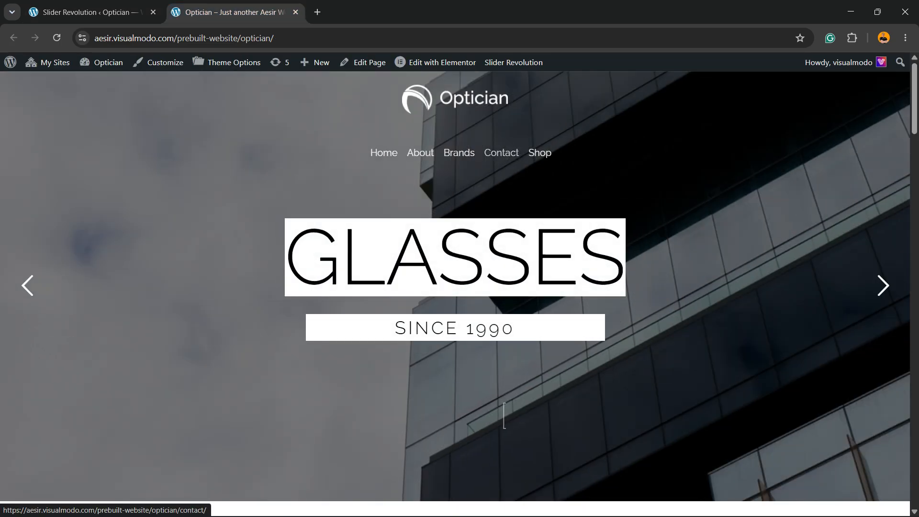
right_click(531, 153)
key("Escape")
right_click(539, 152)
left_click(581, 163)
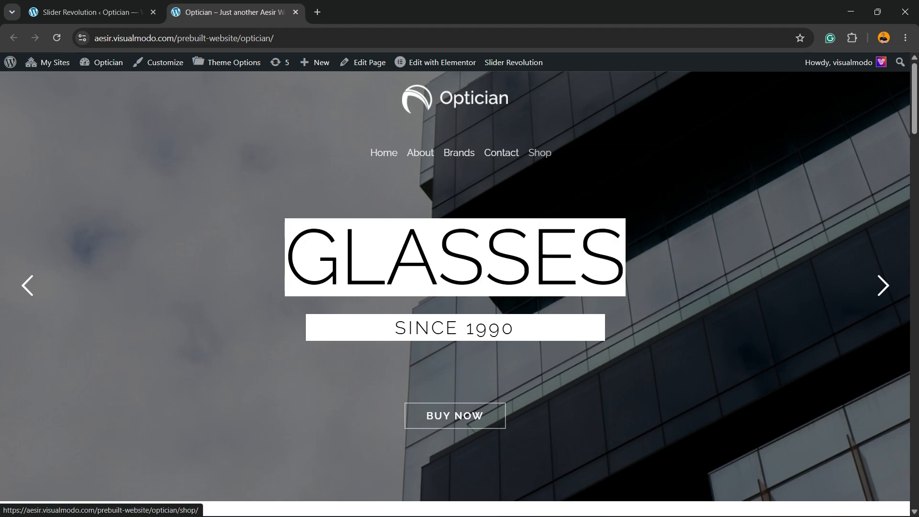
left_click(345, 13)
left_click(331, 38)
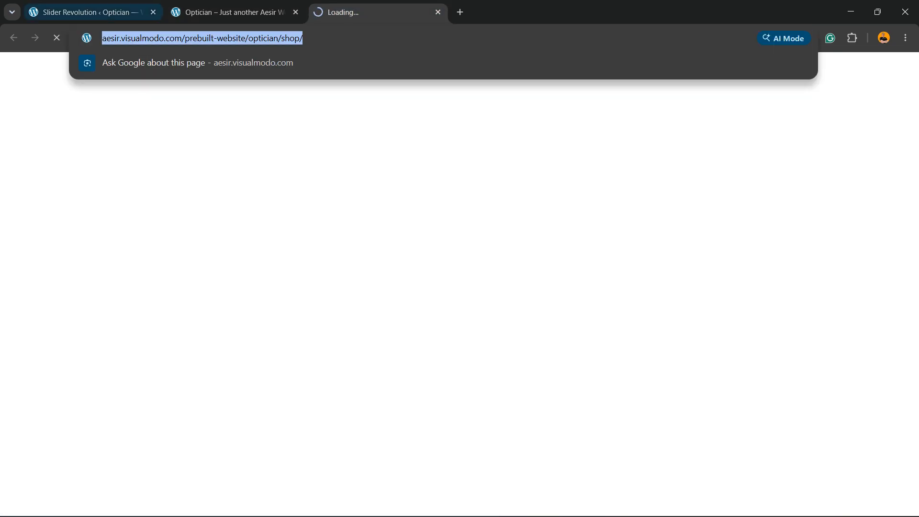
key("ctrl+shift+Tab")
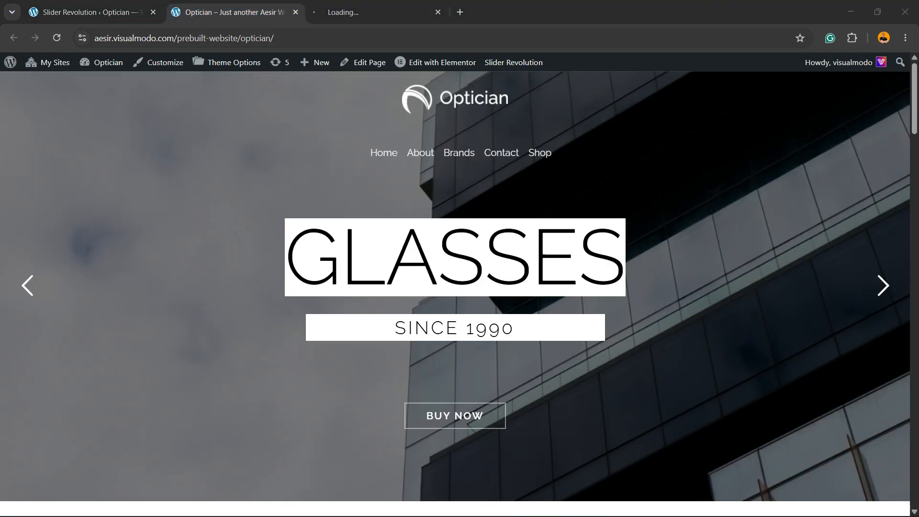
key("ctrl+shift+Tab")
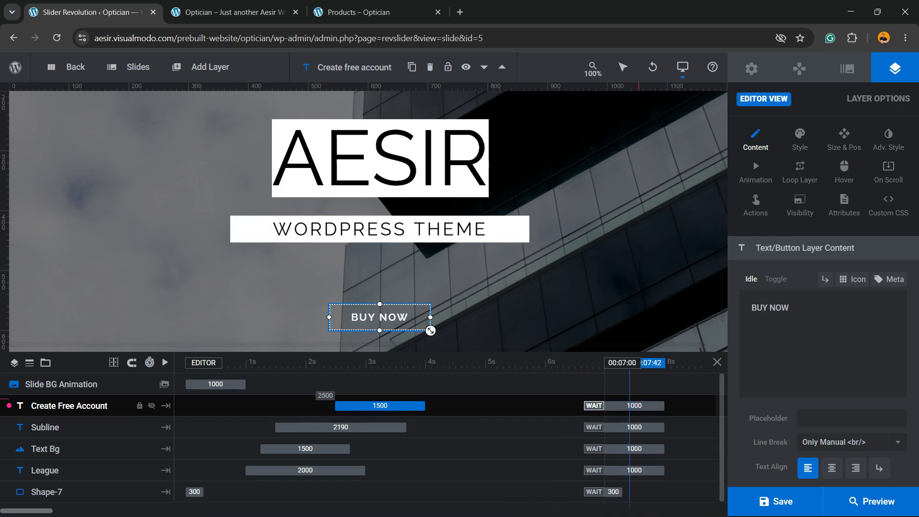
Step: Paste the Shop URL into the BUY NOW Simple Link and delete the Scroll below Slider action
left_click(755, 204)
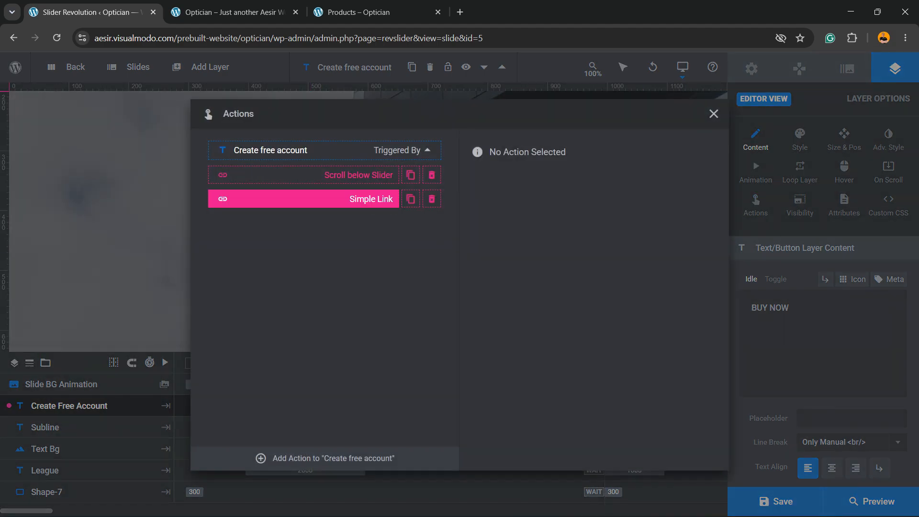
left_click(304, 198)
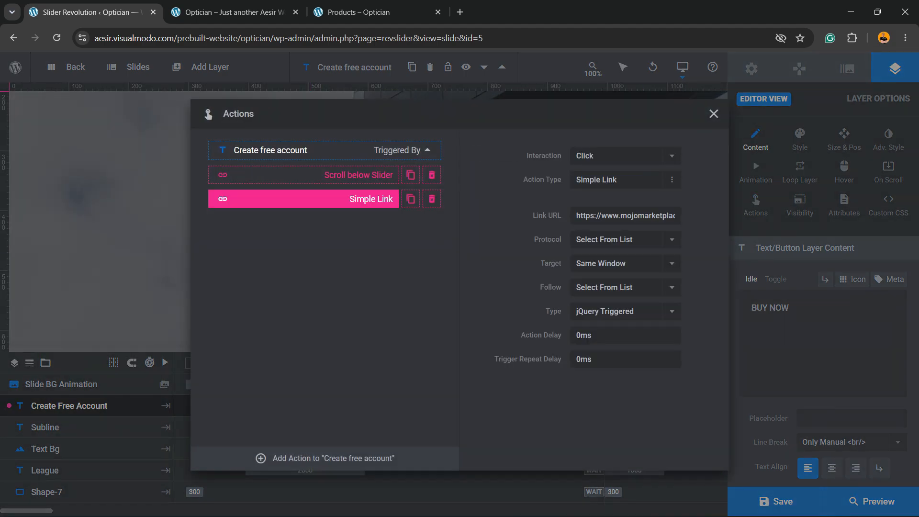
left_click(625, 216)
key("ctrl+v")
left_click(431, 174)
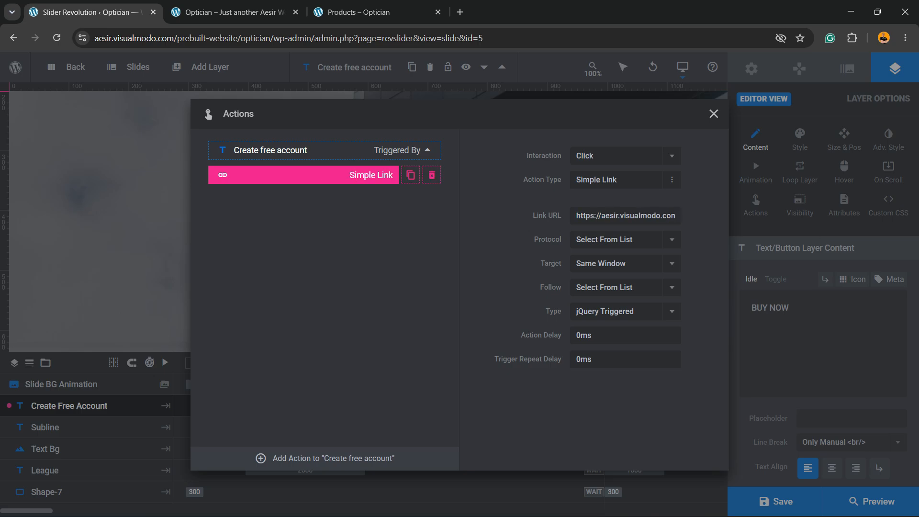
left_click(713, 113)
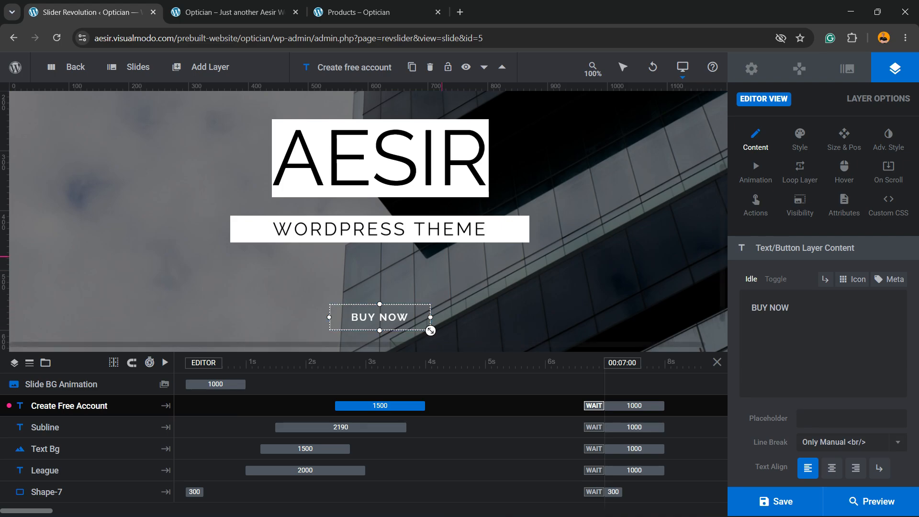
Step: Set the slide background to the woman-holding-glasses photo from the Media Library, then save
scroll(430, 330, "up", 3)
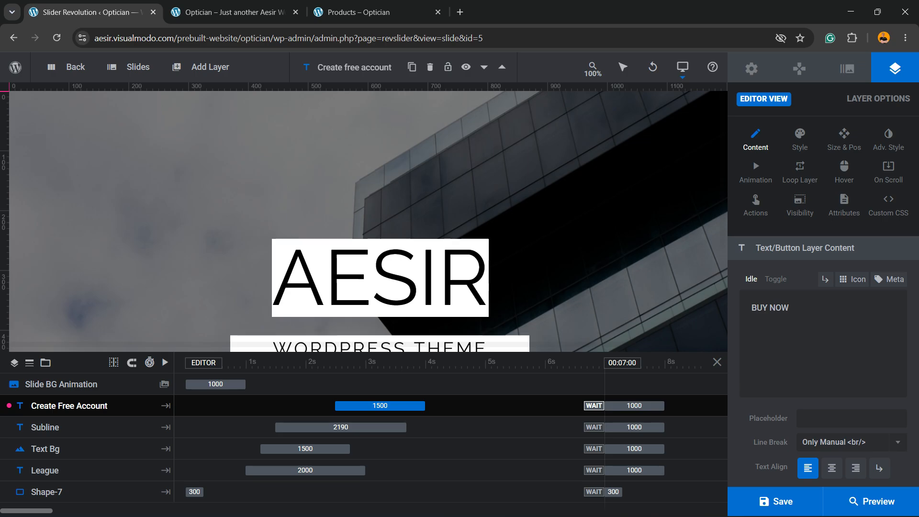
left_click(846, 69)
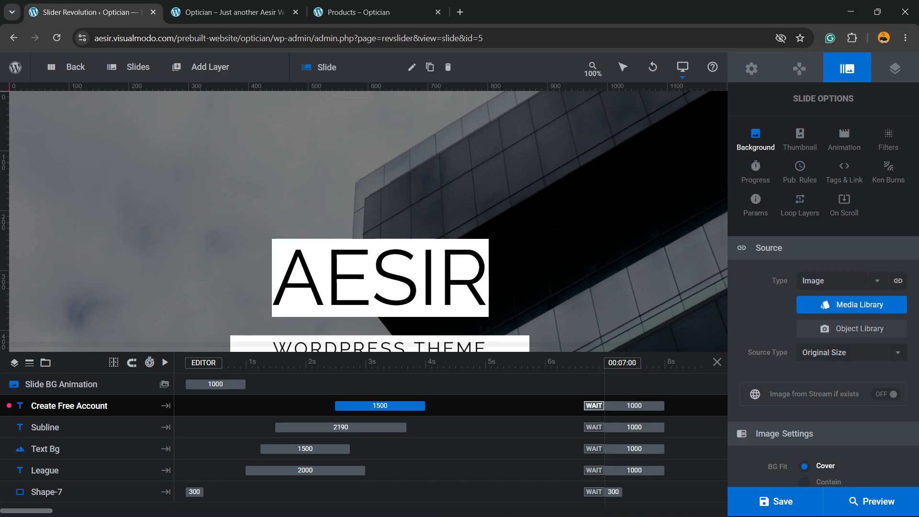
left_click(851, 305)
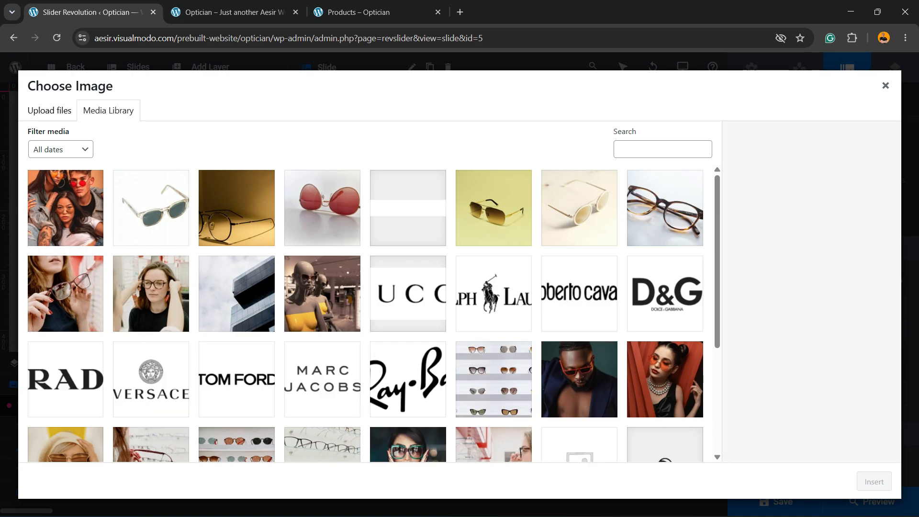
left_click(66, 293)
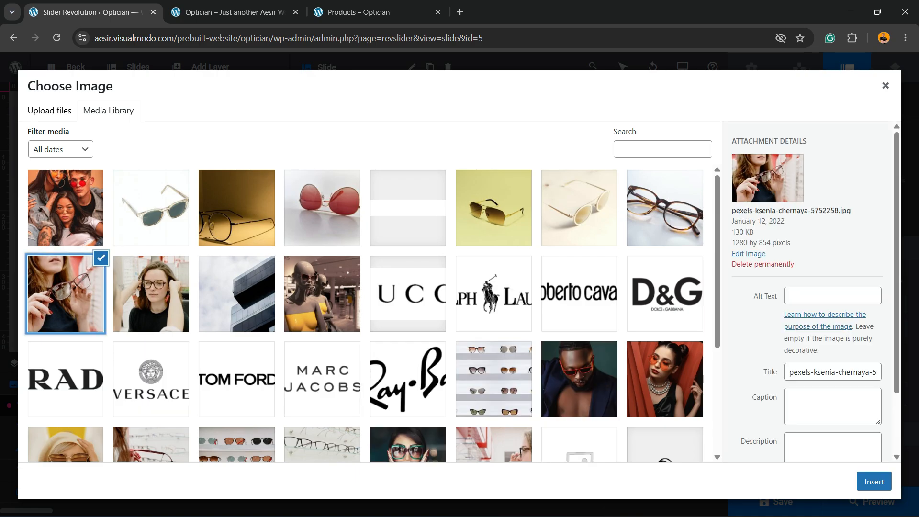
left_click(873, 482)
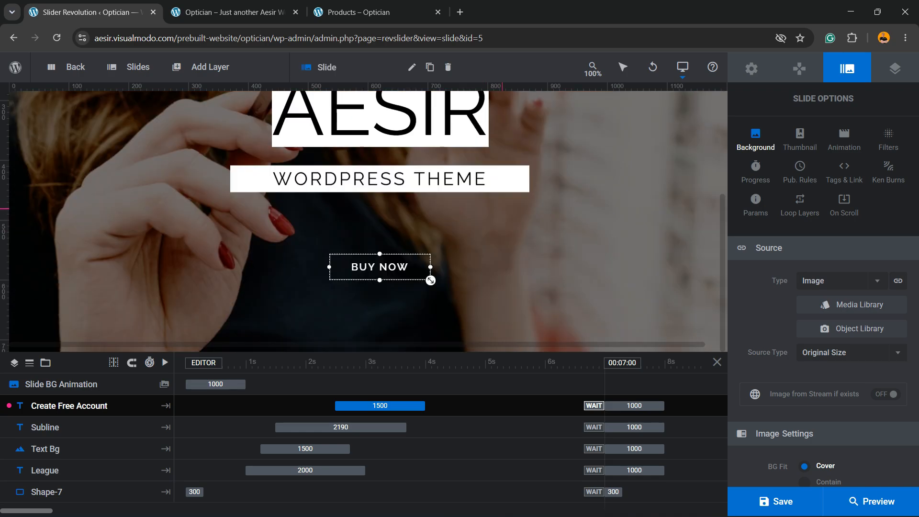
scroll(430, 280, "up", 3)
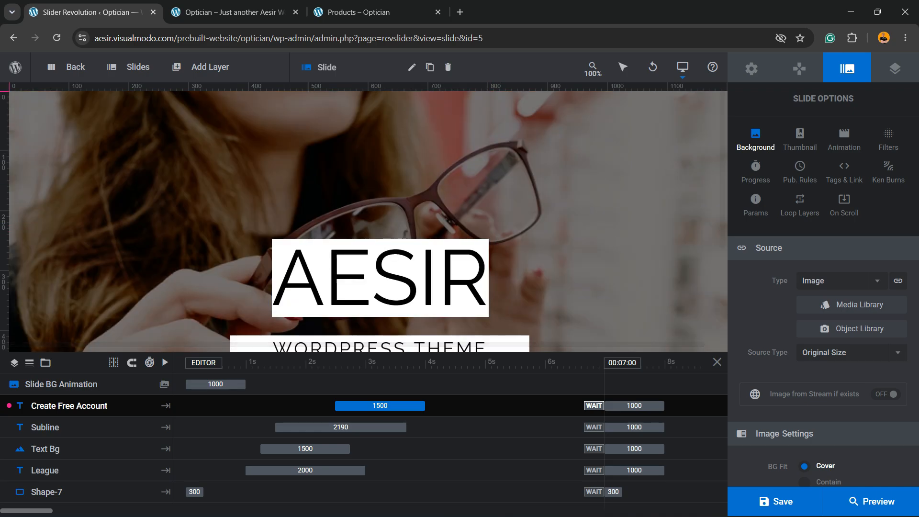
left_click(776, 501)
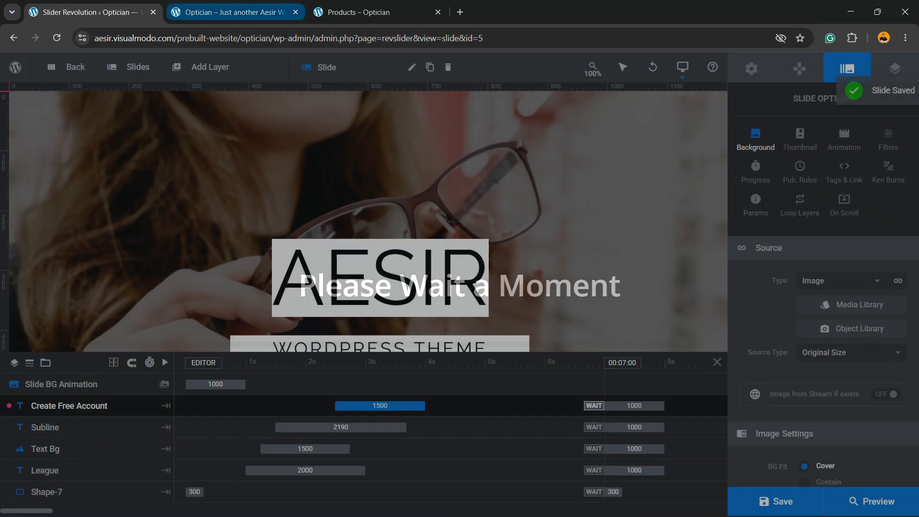
Step: Switch to the front-end home page tab and reload it with F5
left_click(233, 12)
key("F5")
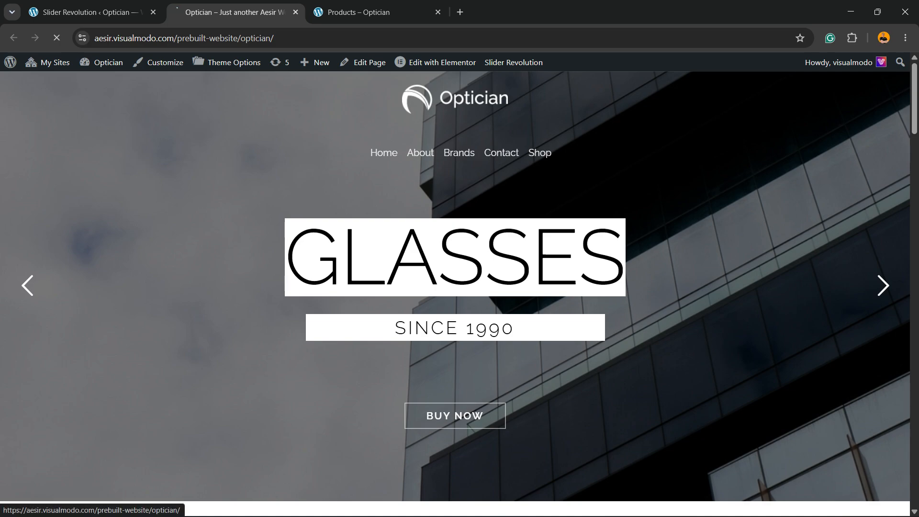